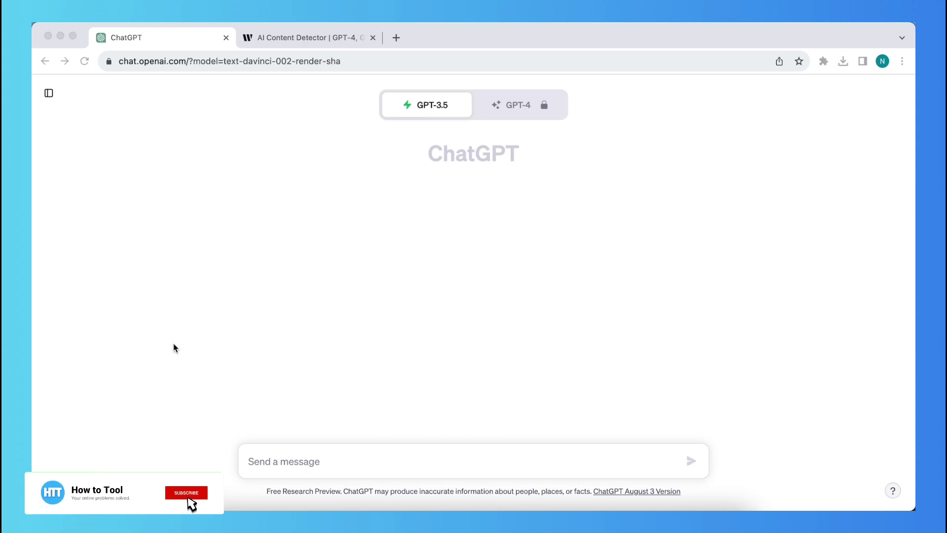
Type the ChatGPT prompt 'write an essay about the negative effects of social media', fixing typos
left_click(215, 399)
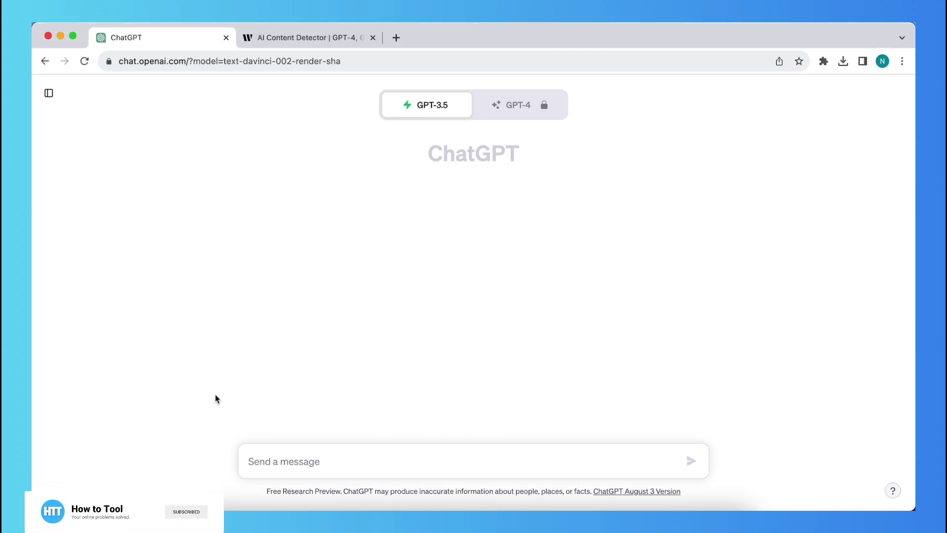
left_click(262, 475)
type("w")
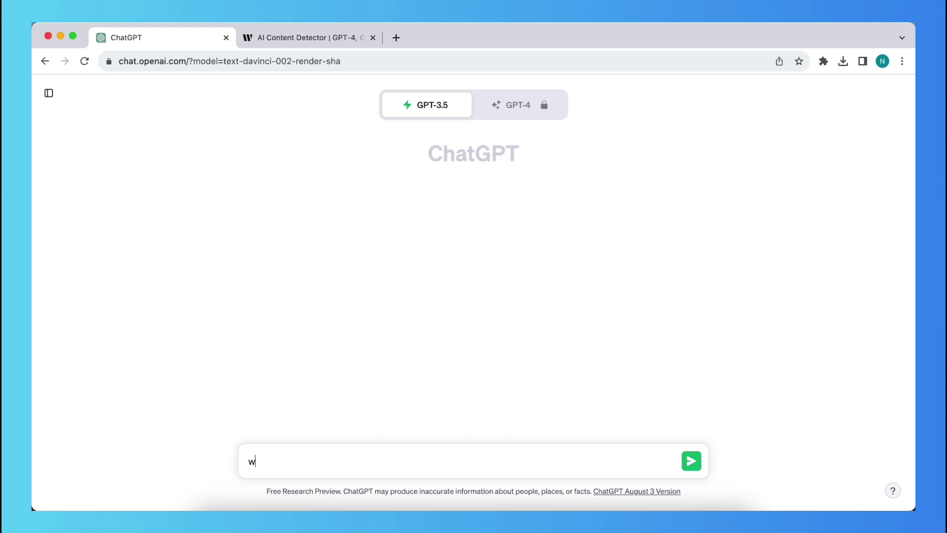
type("rite a story about")
key("super+a")
type("write an essay about ")
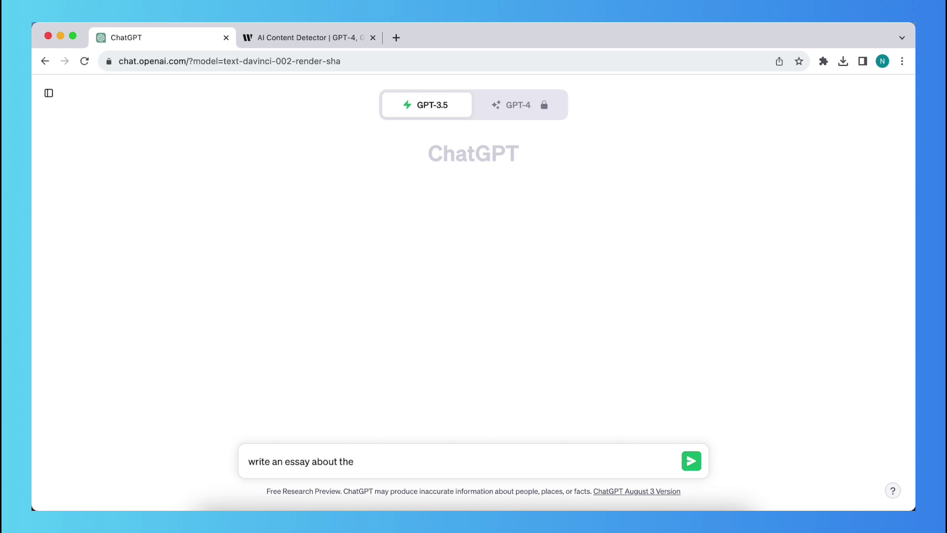
type("soci")
type("negat")
type("ive fe")
key("BackSpace")
key("BackSpace")
type("effects of")
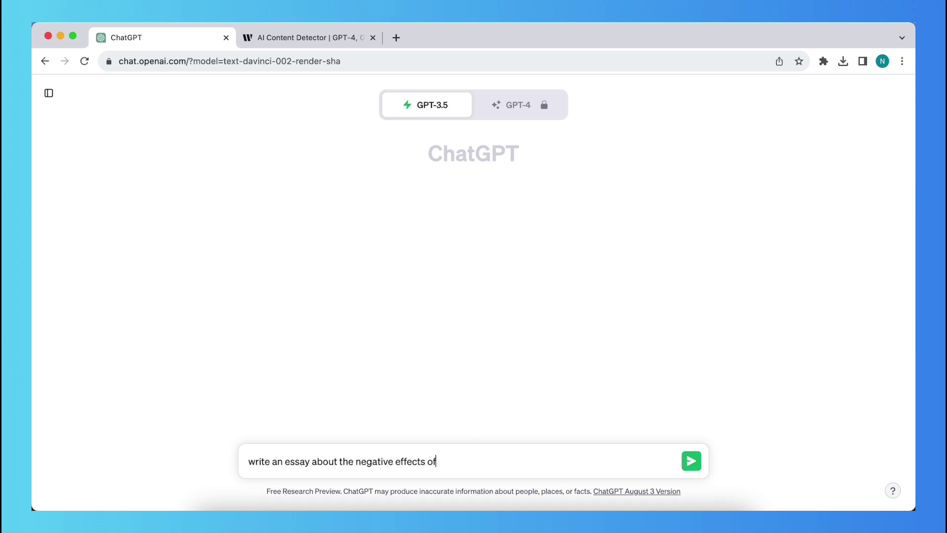
type(" social media")
Send the prompt and scroll back up to the essay title 'The Negative Effects of Social Media'
key("Return")
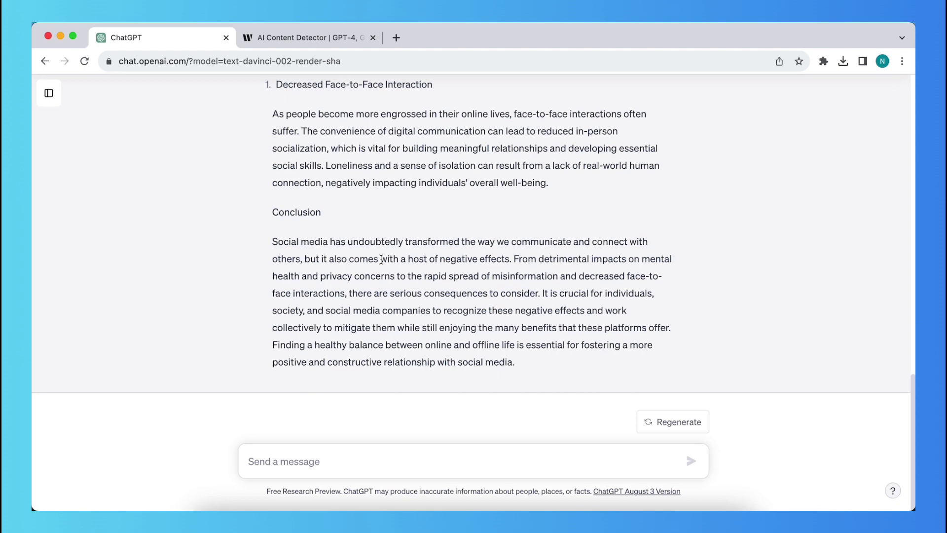
scroll(382, 259, "up", 20)
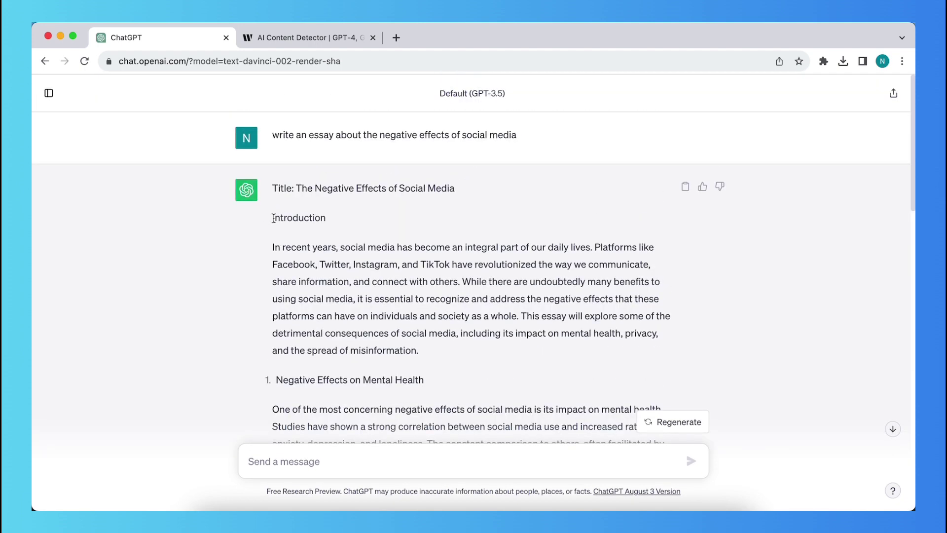
left_click_drag(274, 188, 509, 242)
left_click(509, 241)
Copy the ChatGPT essay and paste it into the AI Content Detector text box
left_click(684, 183)
left_click(262, 39)
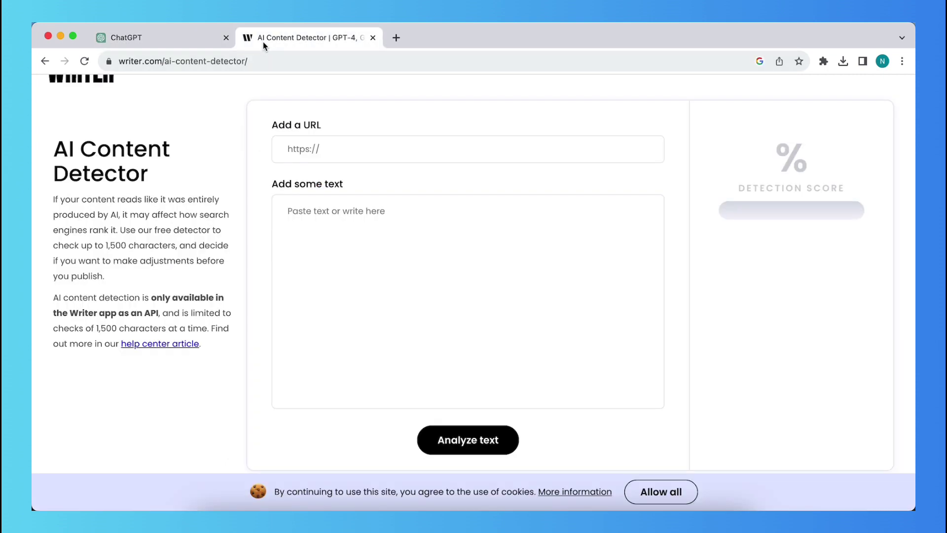
left_click(370, 258)
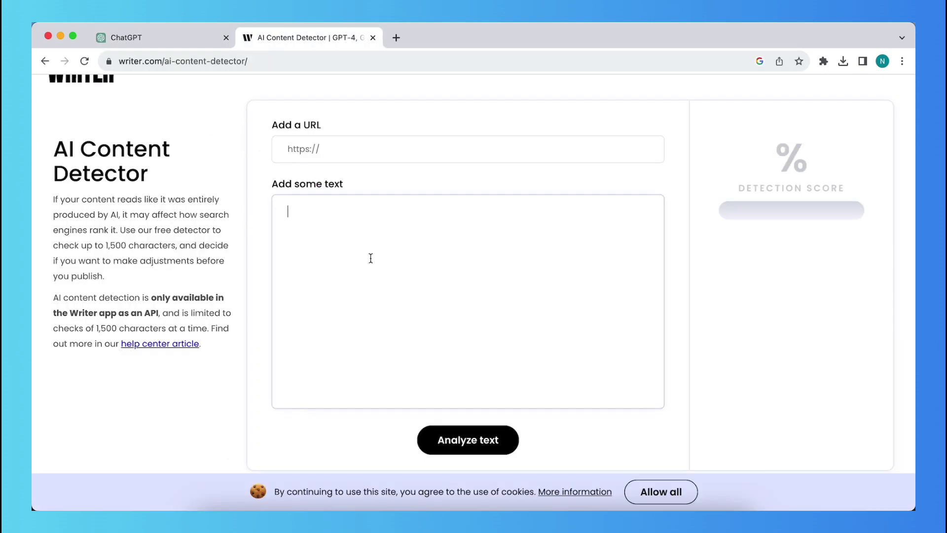
key("super+v")
Delete everything from the Cyberbullying section onward, leaving 1264/1500 characters
scroll(370, 376, "up", 5)
scroll(498, 391, "down", 5)
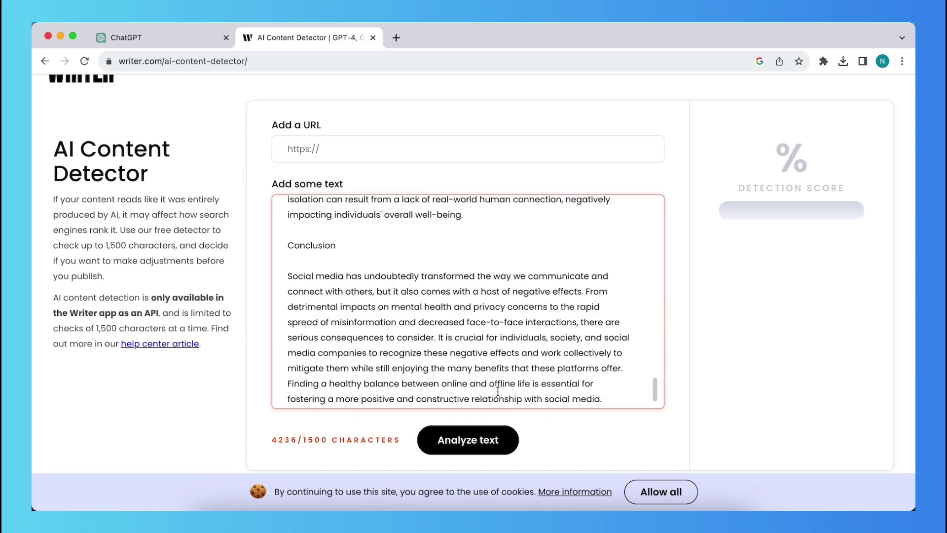
left_click_drag(608, 392, 295, 392)
left_click(299, 306)
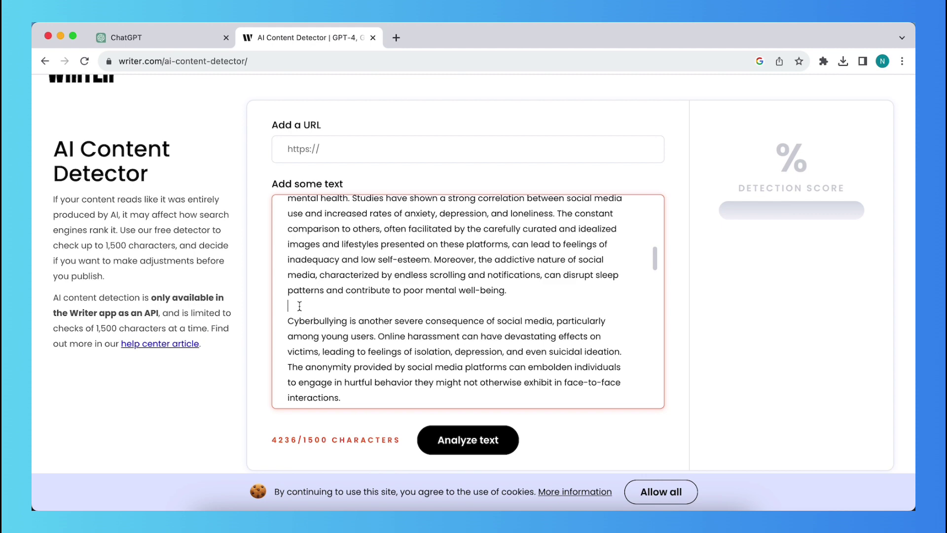
left_click_drag(288, 321, 553, 493)
key("BackSpace")
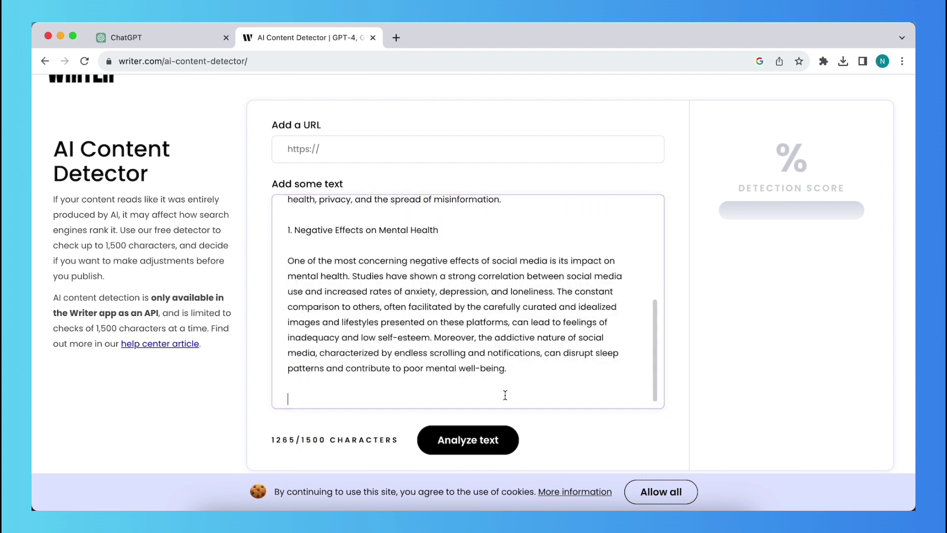
key("BackSpace")
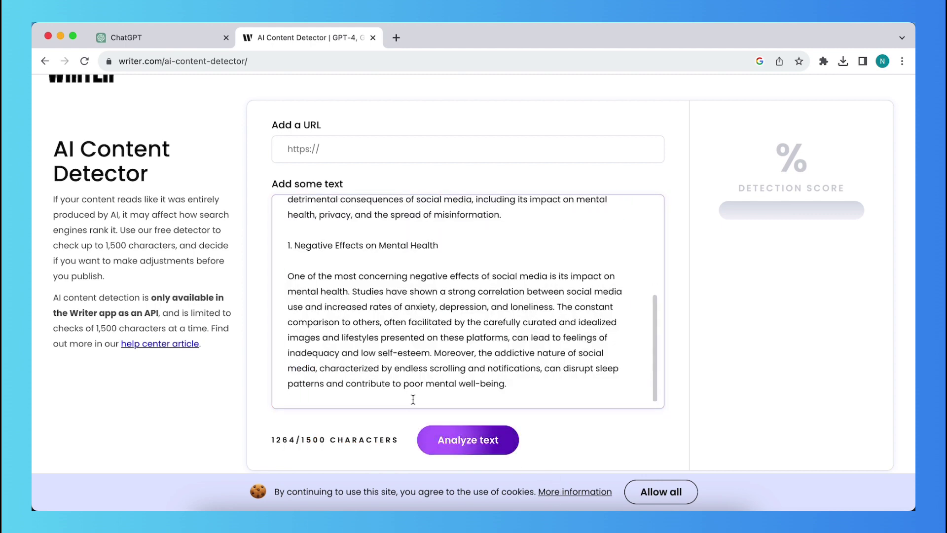
Analyze the trimmed essay and check its 82% human-generated content score
left_click(475, 426)
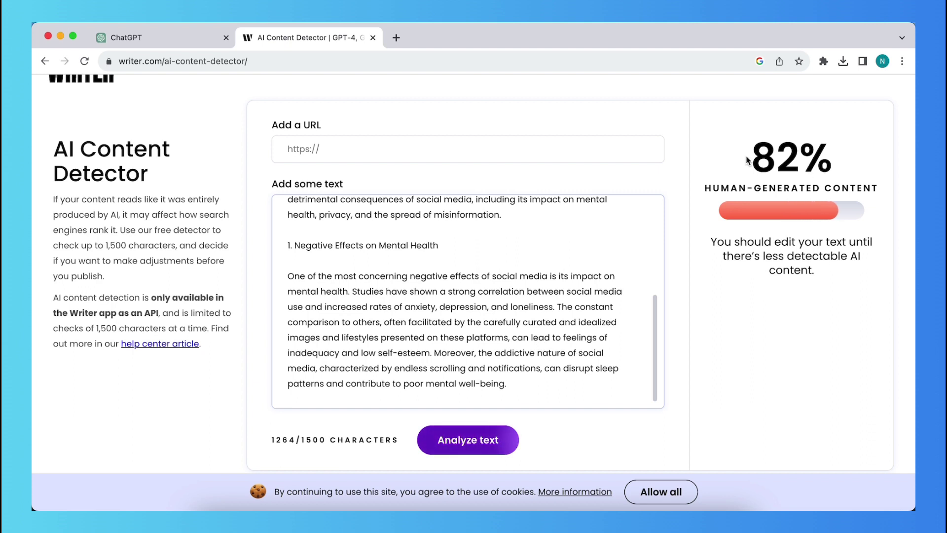
triple_click(760, 157)
left_click(762, 158)
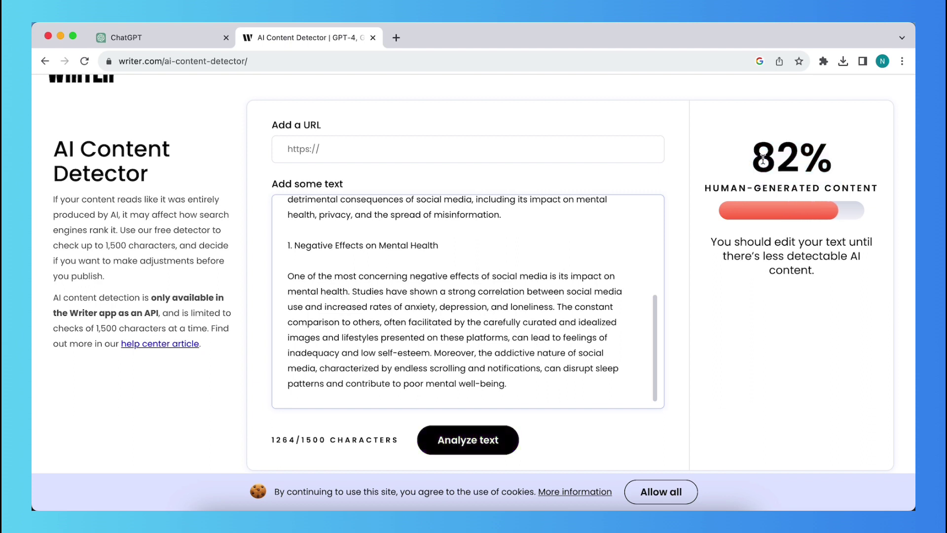
double_click(761, 166)
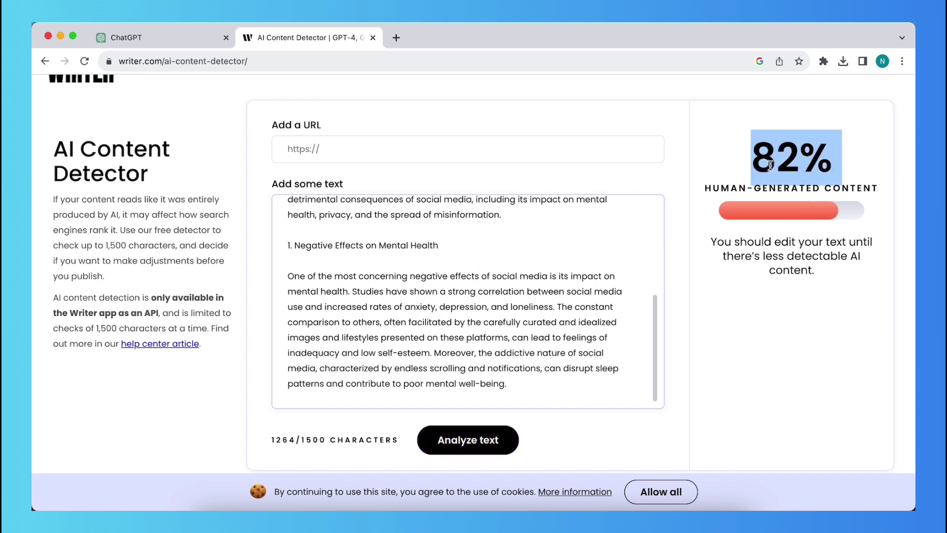
left_click(773, 155)
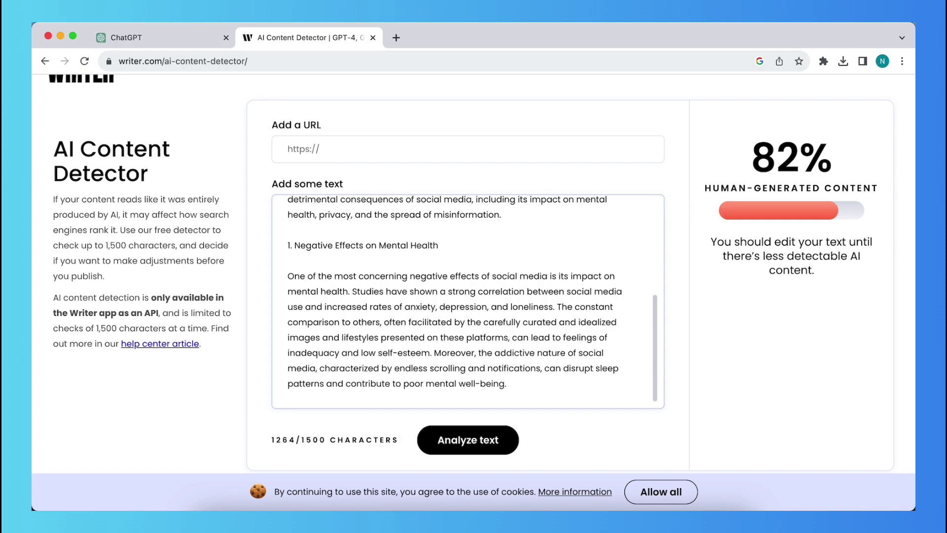
In the ChatGPT chat, type a request to rewrite the essay as an 18-year-old student so AI detectors can't tell
left_click(126, 37)
scroll(388, 206, "down", 10)
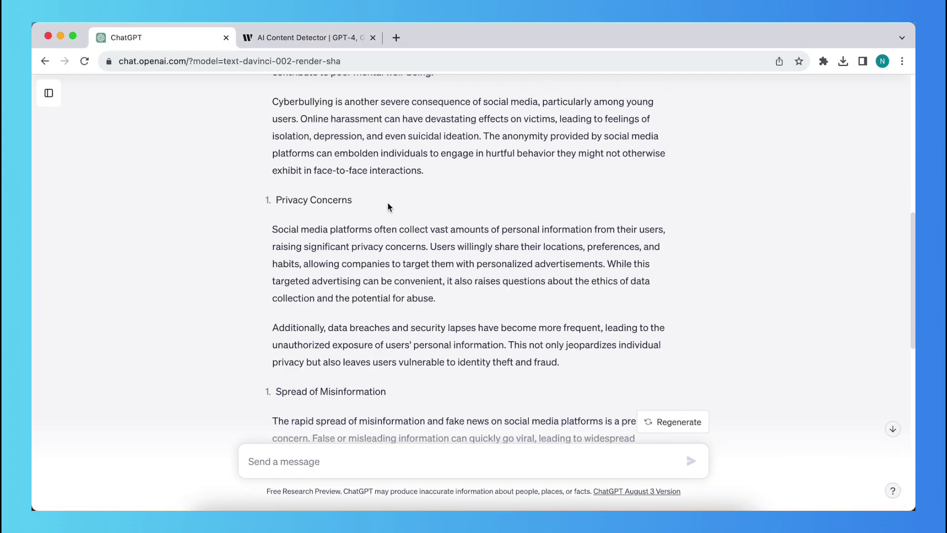
scroll(388, 207, "up", 10)
scroll(389, 206, "down", 20)
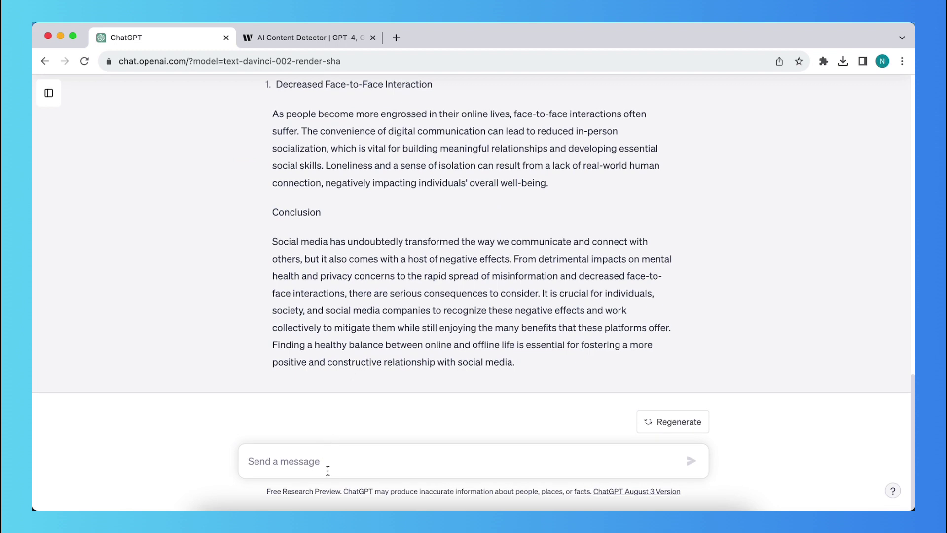
left_click(305, 463)
type("re")
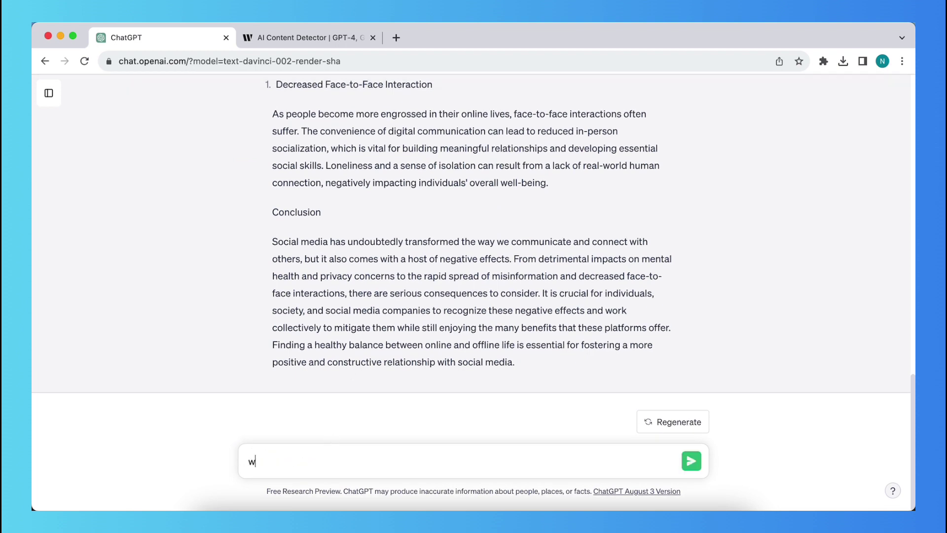
type("write this text like its wirtt")
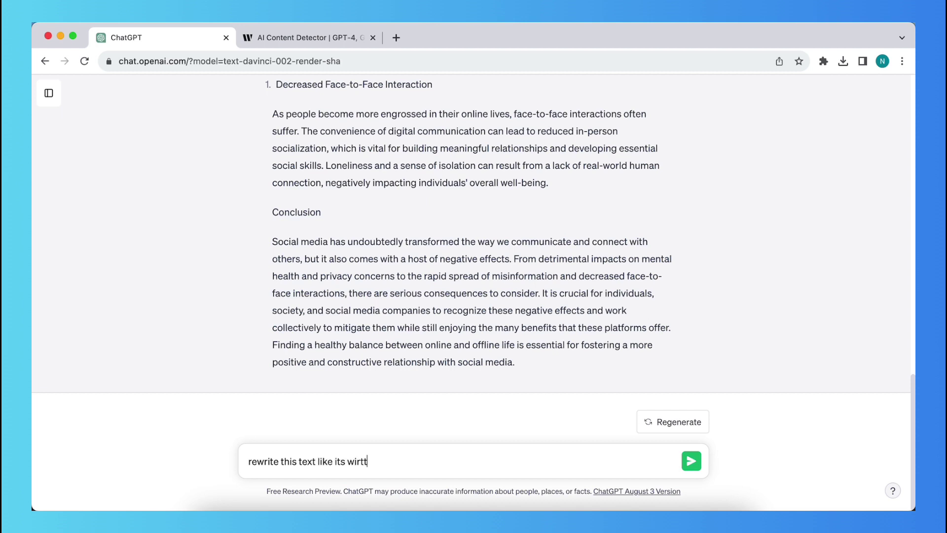
key("BackSpace")
key("BackSpace")
key("BackSpace")
key("BackSpace")
type("ritten by a 18 year old st")
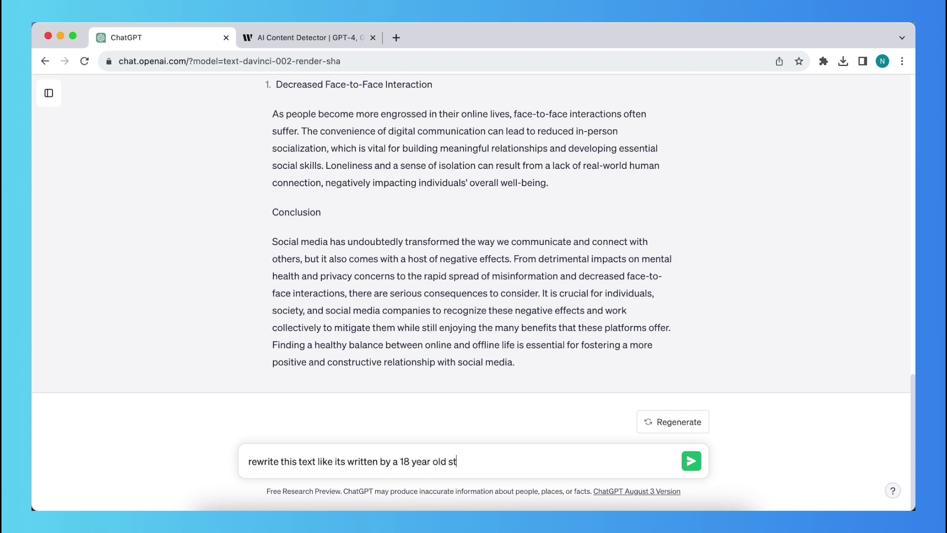
type("udent and rewrite the te")
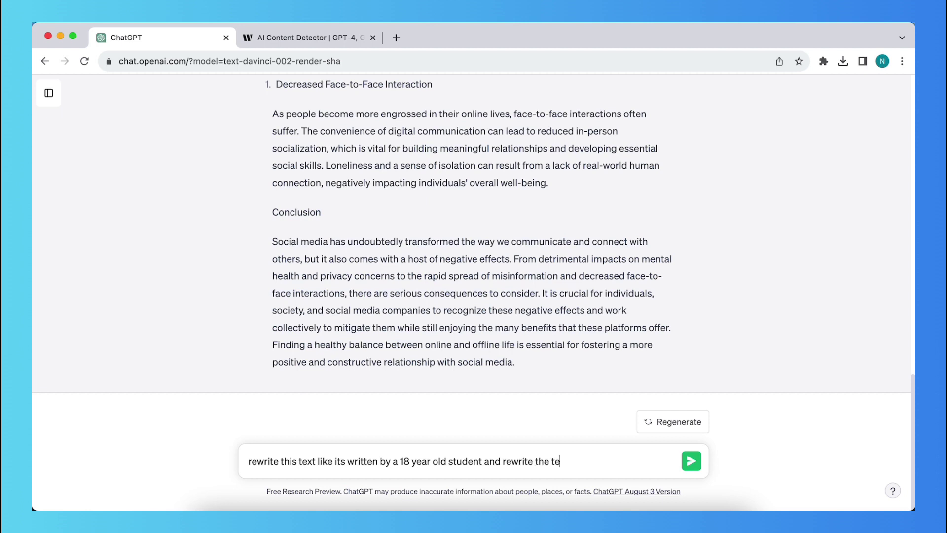
type("xt wit")
key("BackSpace")
key("BackSpace")
type("detector ca")
key("BackSpace")
key("BackSpace")
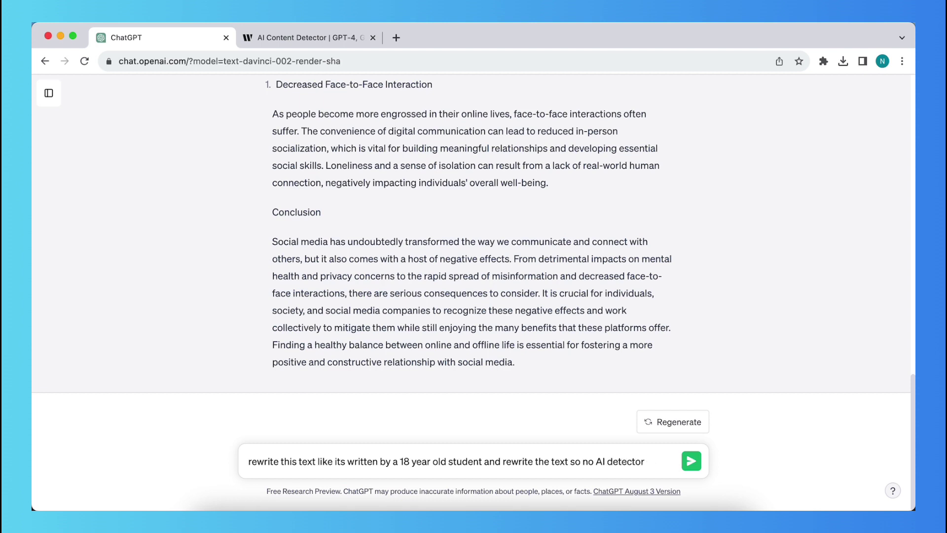
type("can know that")
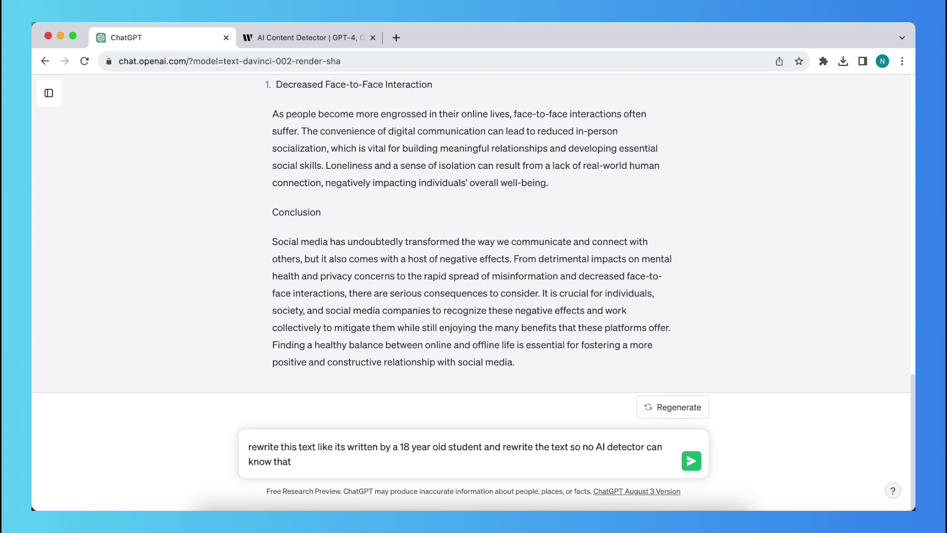
type(" it's written by an AI")
Send the rewrite request and look over the '18 year old student' wording in the prompt
key("Return")
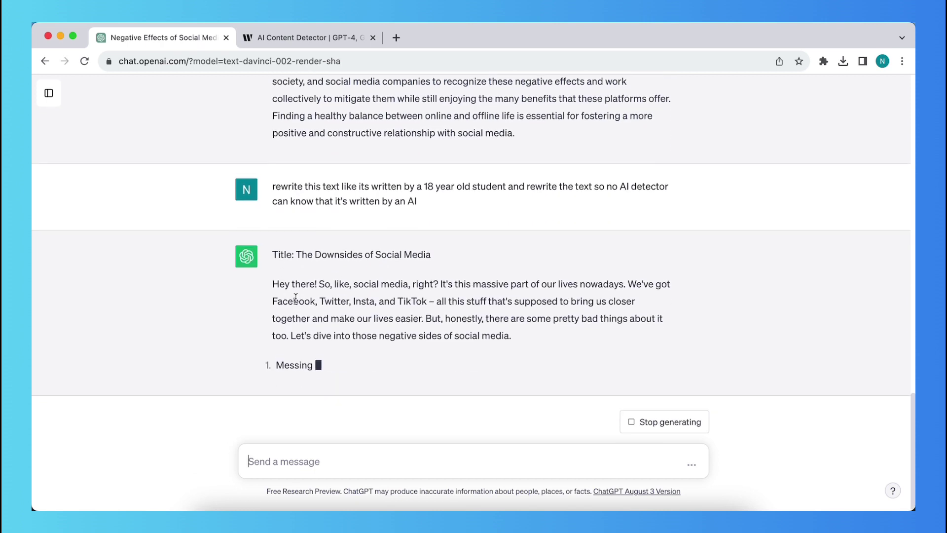
scroll(276, 197, "up", 2)
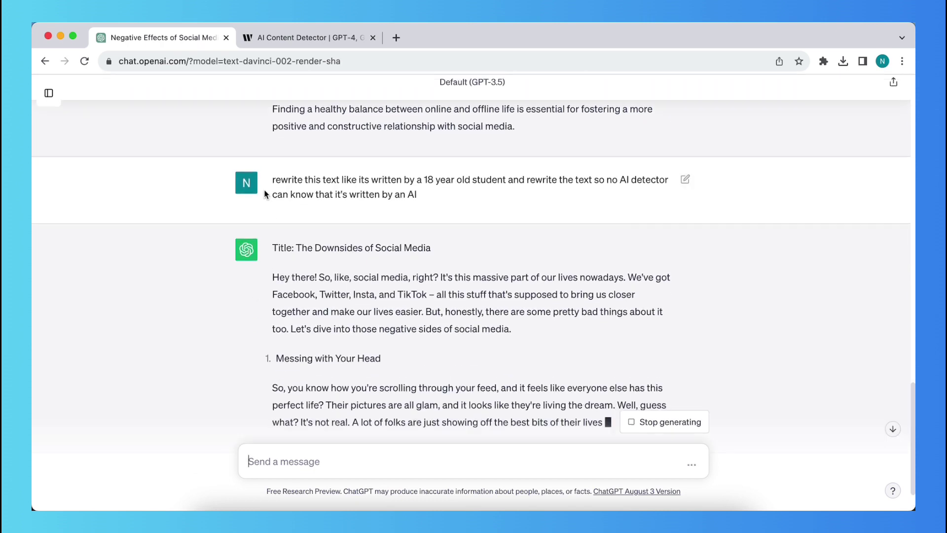
left_click_drag(272, 179, 478, 180)
left_click(407, 182)
left_click_drag(407, 182, 488, 175)
left_click(508, 176)
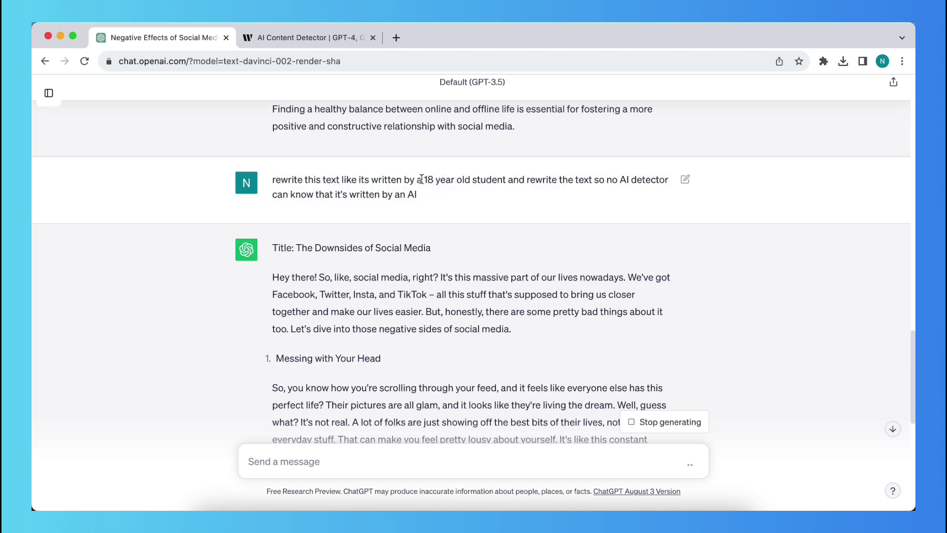
left_click_drag(422, 179, 514, 179)
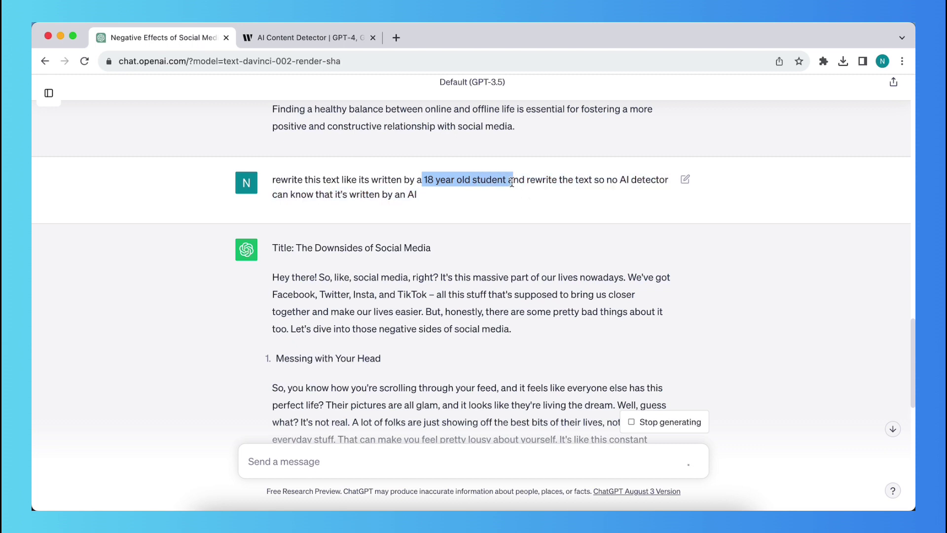
left_click(403, 182)
left_click_drag(403, 182, 518, 181)
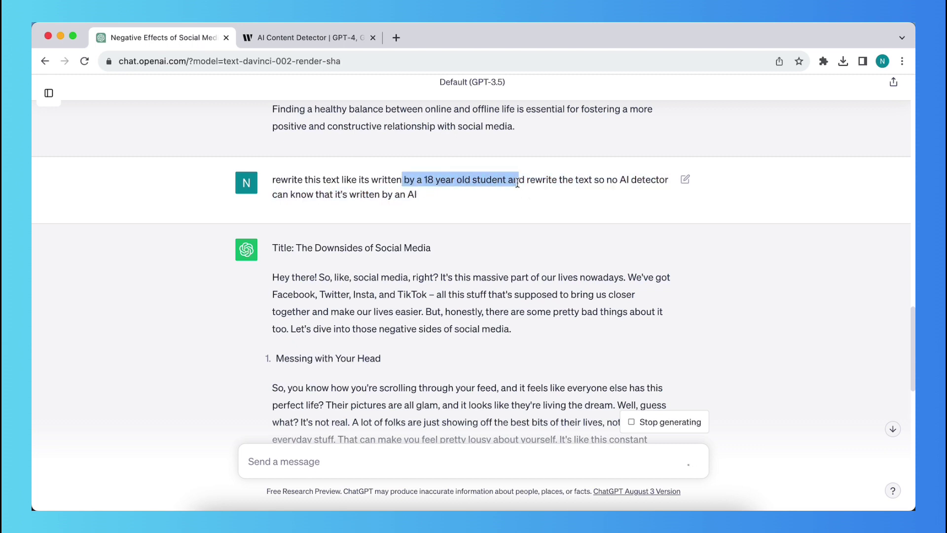
left_click(434, 191)
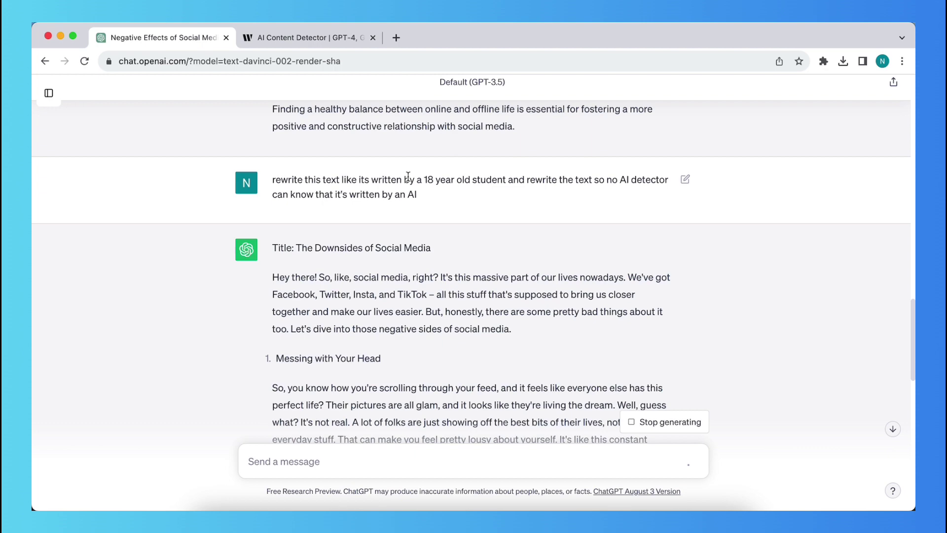
left_click_drag(416, 180, 515, 180)
left_click(431, 178)
left_click_drag(417, 179, 542, 182)
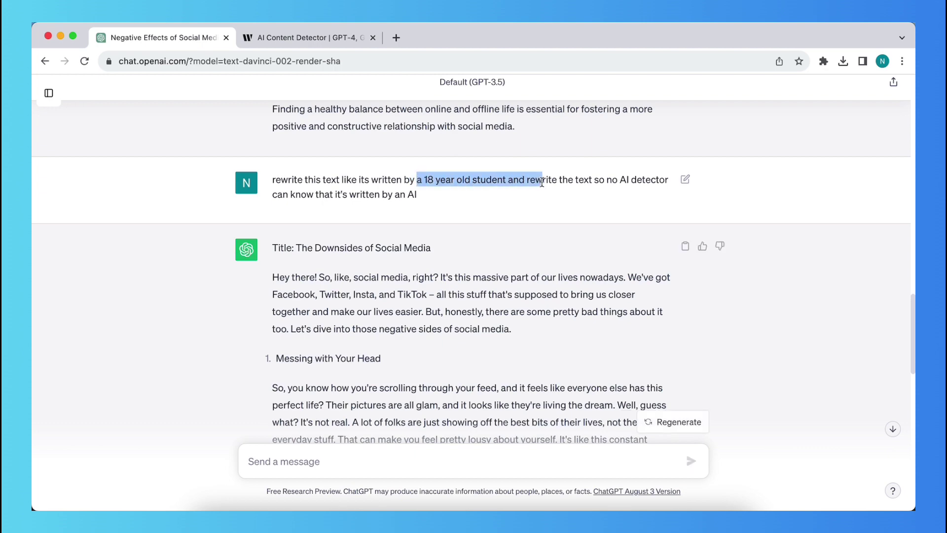
left_click(373, 214)
Review the rewrite's Privacy Problems and Fake News sections, then copy the whole response
scroll(364, 197, "down", 5)
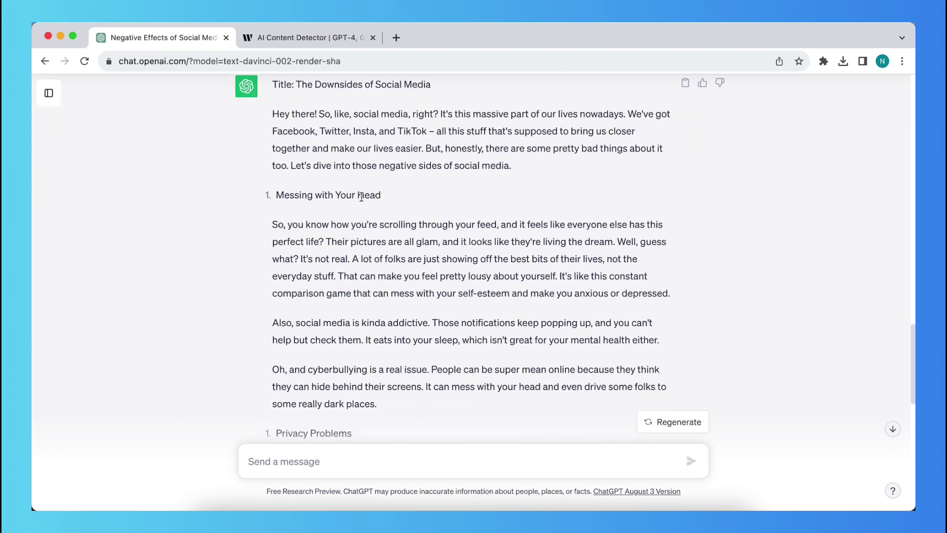
scroll(361, 197, "down", 9)
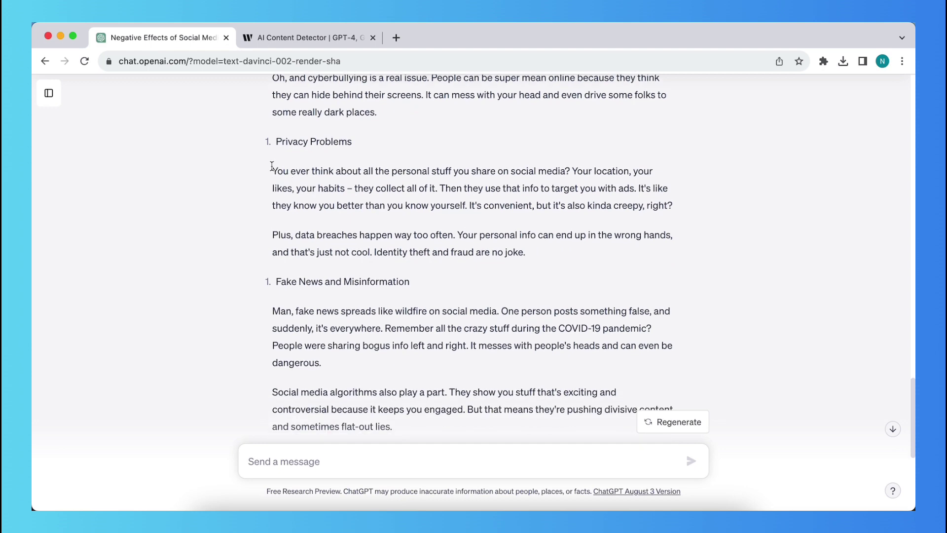
left_click_drag(276, 142, 408, 235)
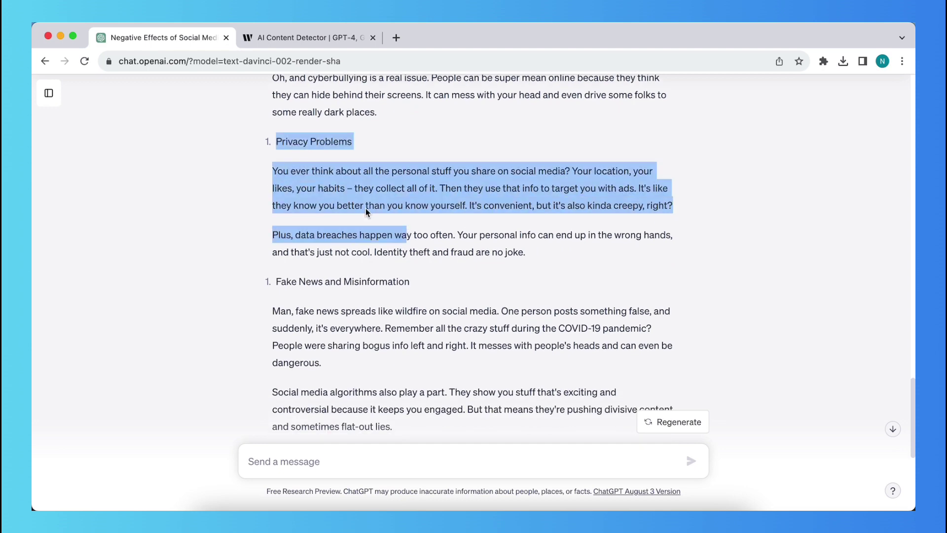
left_click(271, 148)
scroll(270, 286, "down", 4)
left_click(406, 248, "shift")
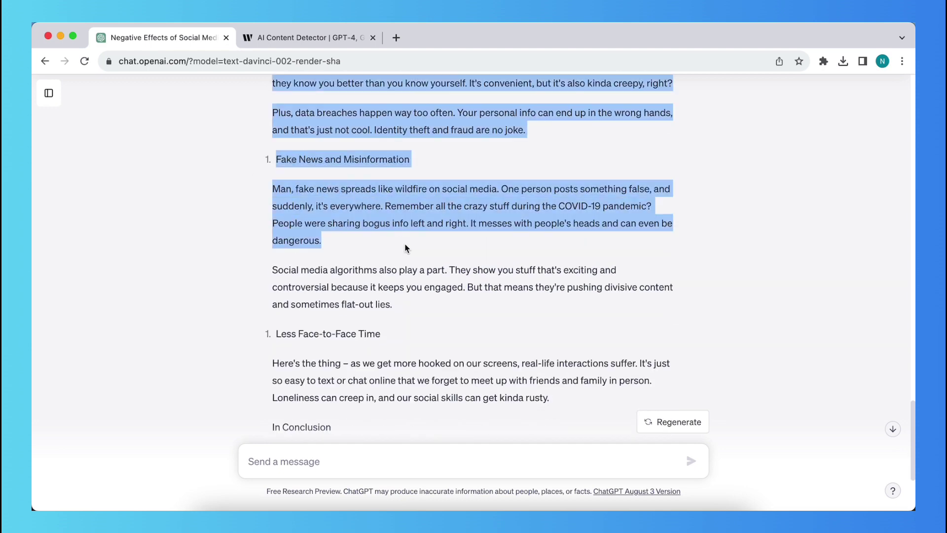
left_click(376, 250)
scroll(376, 249, "down", 4)
scroll(339, 337, "up", 8)
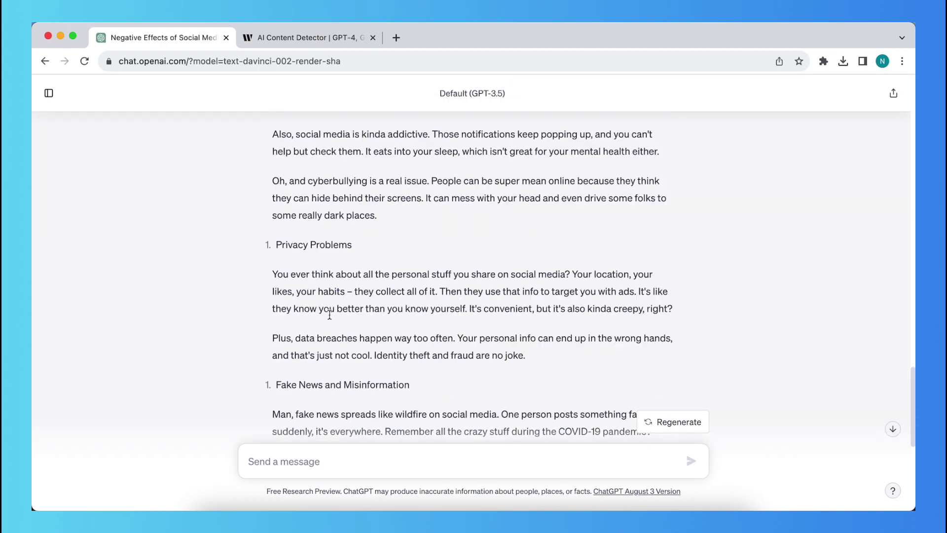
scroll(330, 315, "up", 10)
left_click(685, 232)
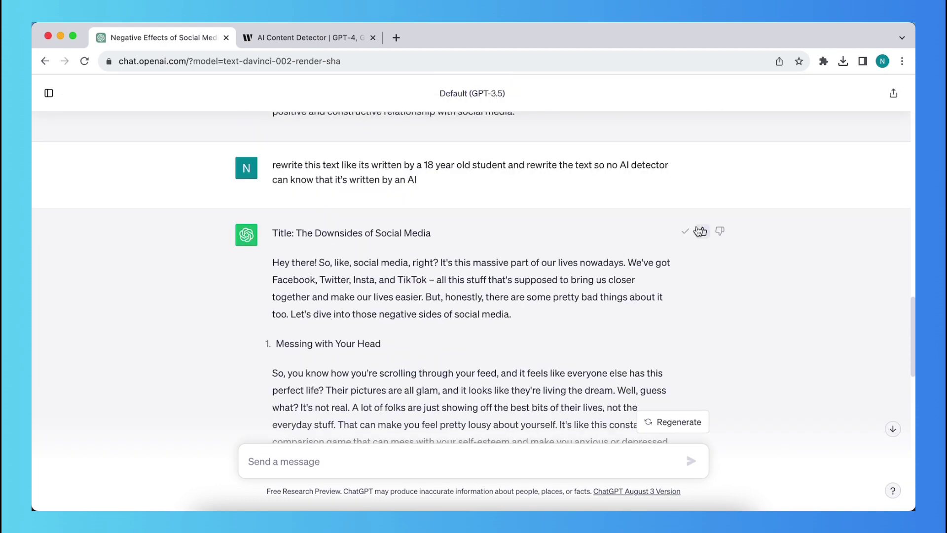
Replace the detector text with the casual rewrite, trim it to 1267 characters, and analyze it
left_click(323, 39)
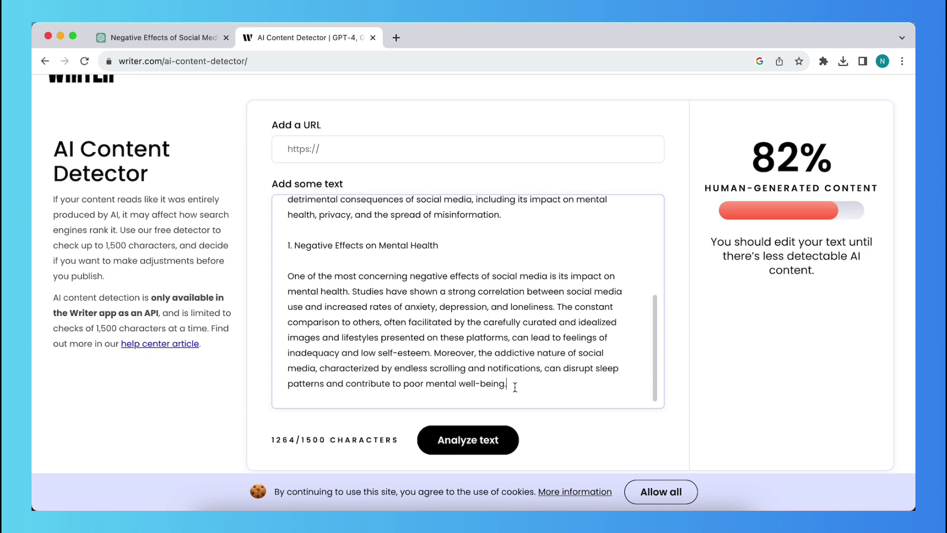
key("super+a")
key("super+v")
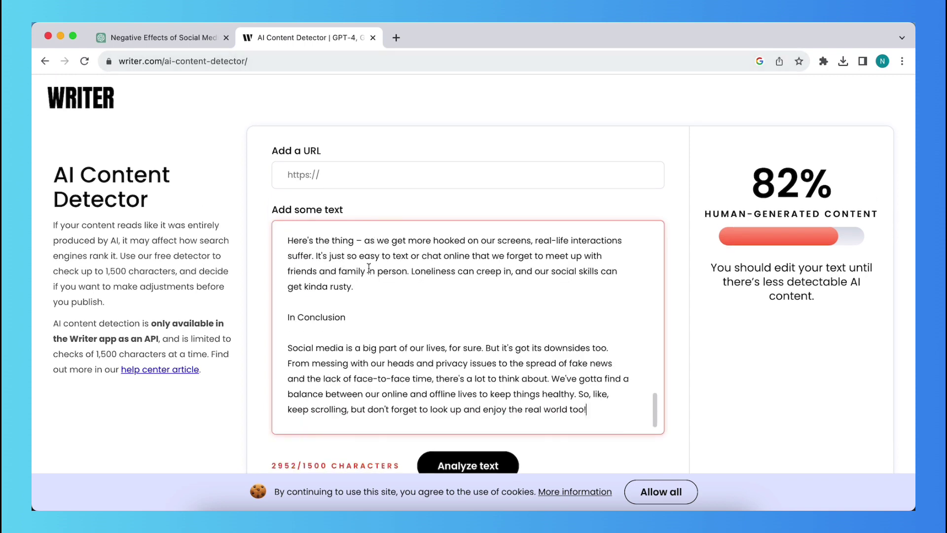
left_click_drag(600, 415, 289, 305)
key("BackSpace")
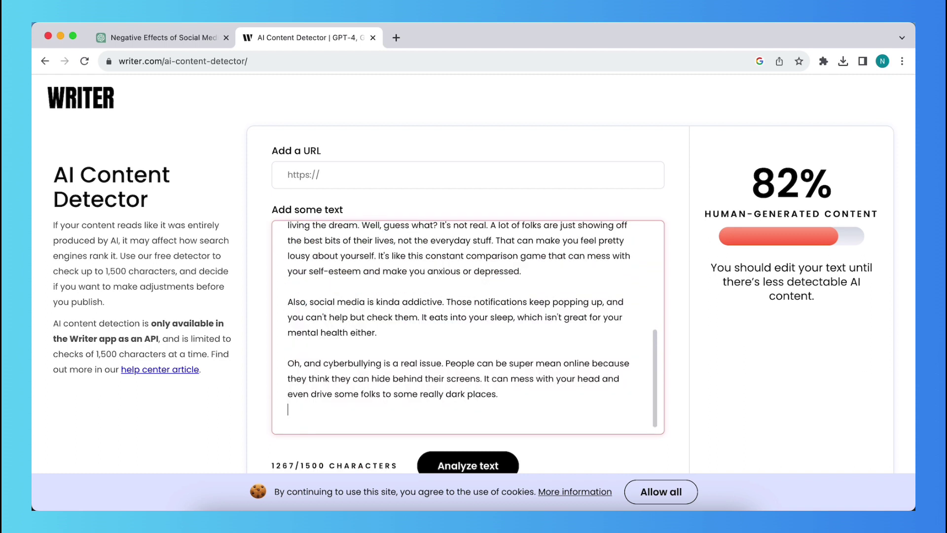
left_click(459, 466)
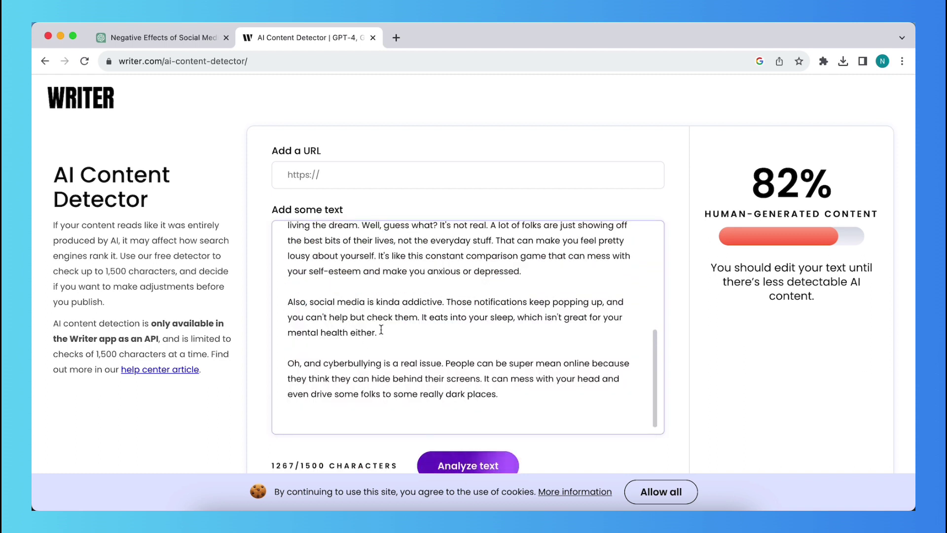
Look over the 100% human-generated content result
left_click_drag(744, 158, 841, 280)
left_click(777, 272)
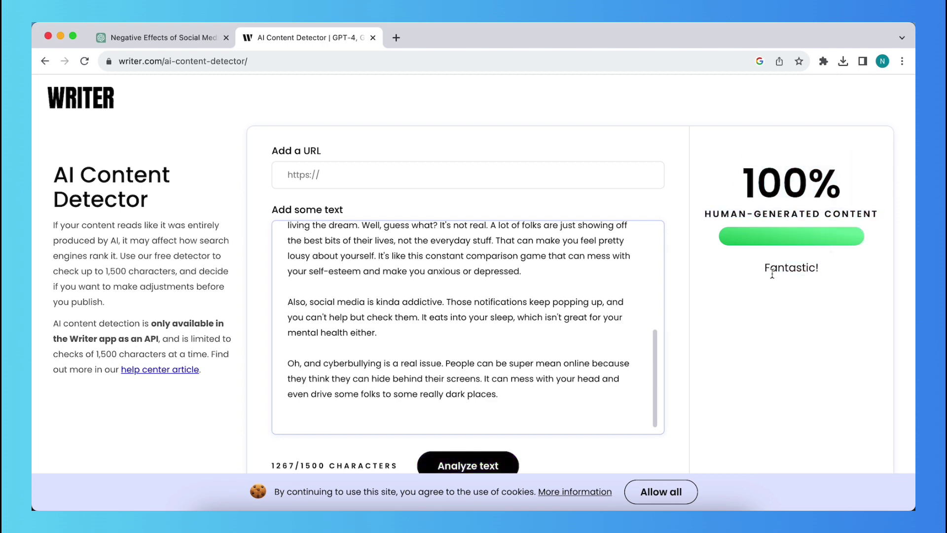
scroll(402, 360, "up", 5)
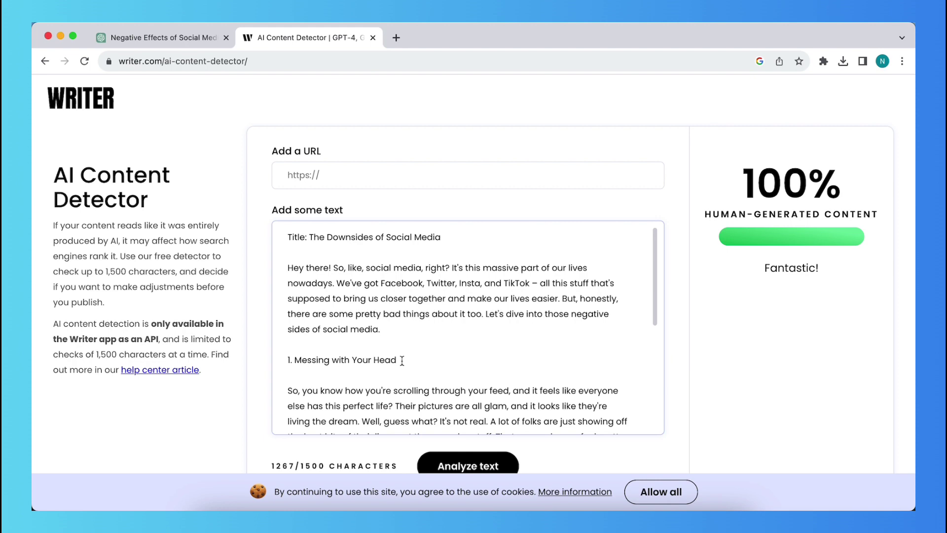
scroll(402, 360, "down", 10)
scroll(389, 385, "up", 4)
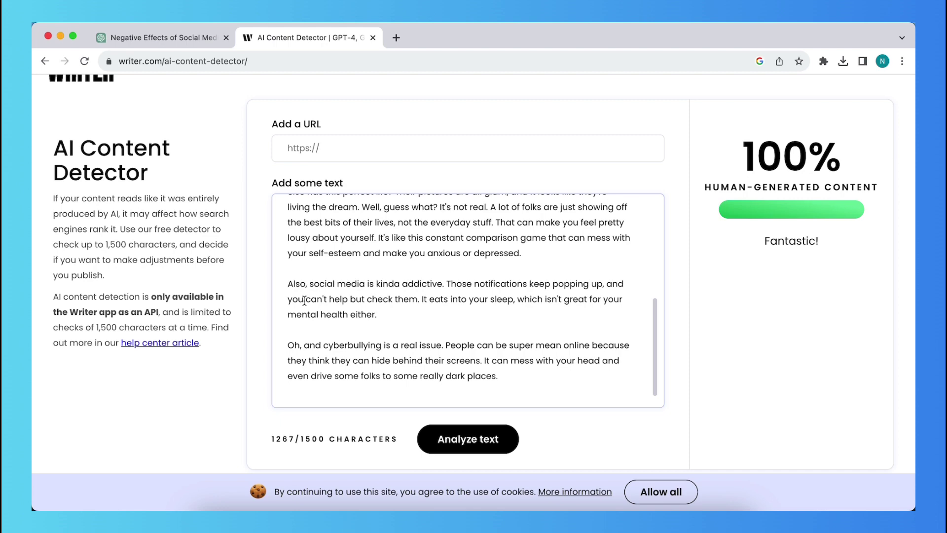
scroll(305, 300, "up", 5)
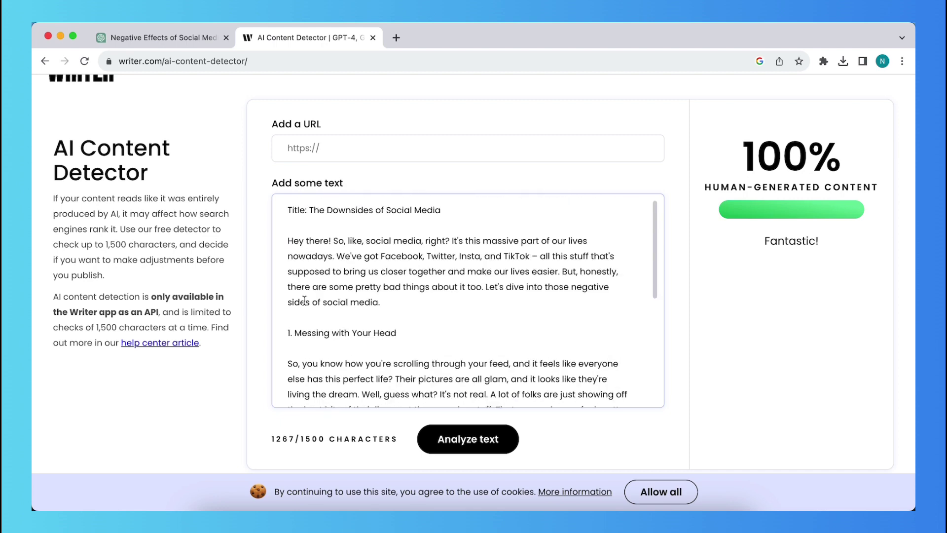
Read through the 'Hey there!' opening paragraph of the pasted rewrite
left_click_drag(288, 241, 434, 254)
left_click(316, 247)
left_click_drag(333, 241, 506, 241)
left_click(513, 238)
left_click_drag(339, 258, 518, 260)
left_click(468, 262)
double_click(467, 257)
mouse_move(540, 257)
left_mouse_down()
mouse_move(606, 257)
mouse_move(332, 272)
mouse_move(578, 272)
mouse_move(401, 287)
mouse_move(543, 273)
left_mouse_up()
left_click(543, 272)
double_click(478, 271)
left_click(477, 274)
triple_click(451, 285)
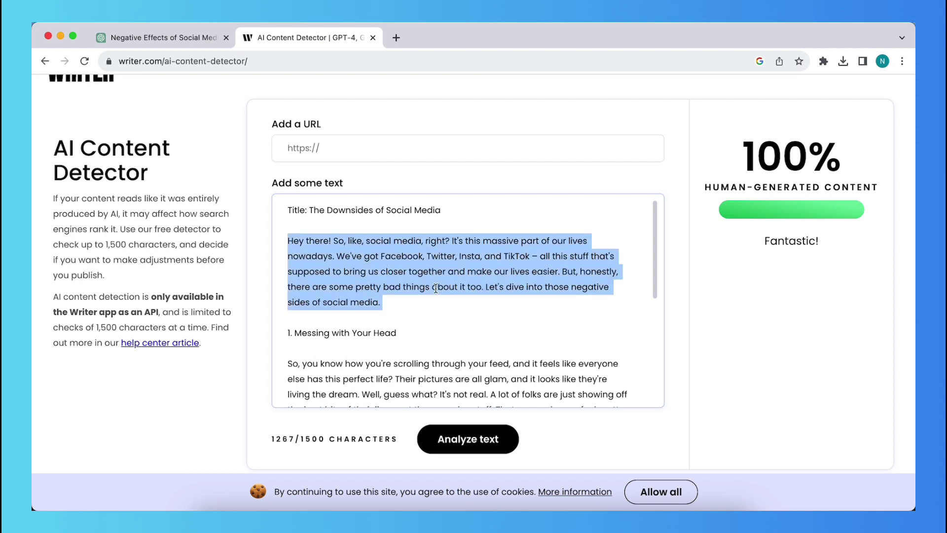
left_click(405, 290)
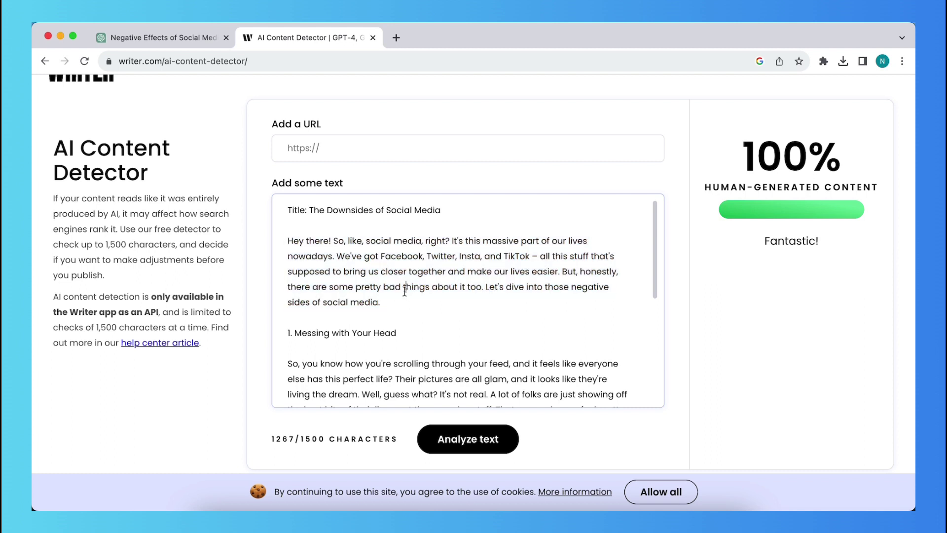
scroll(394, 292, "down", 3)
scroll(382, 294, "up", 2)
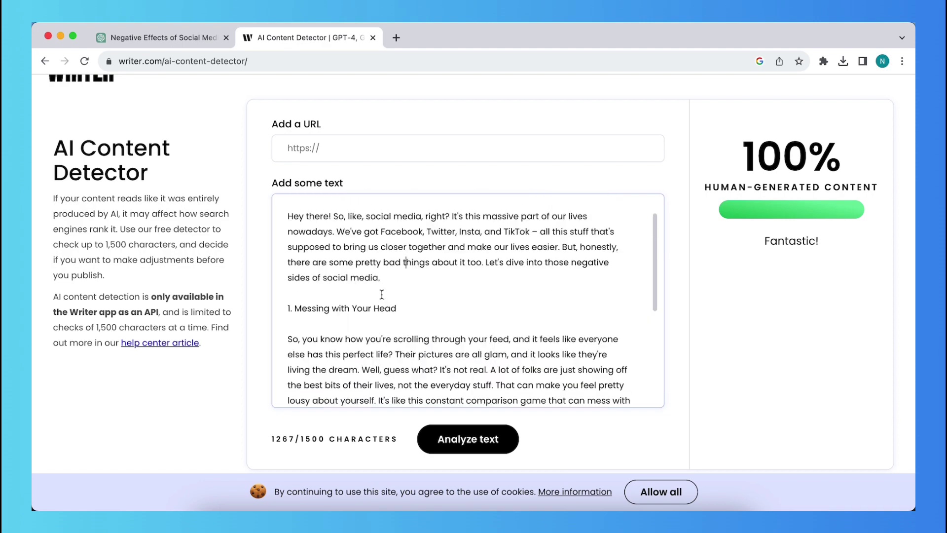
scroll(382, 295, "up", 1)
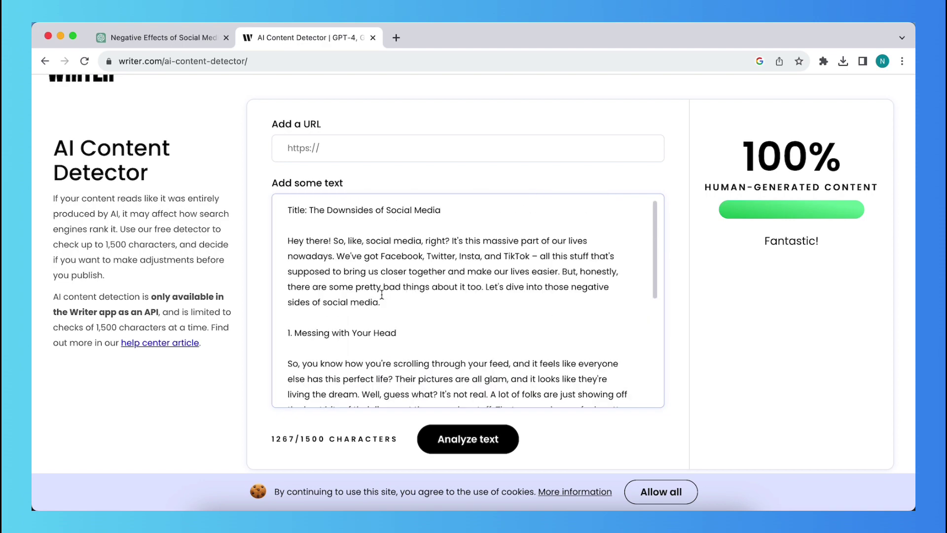
Go back to the ChatGPT conversation and scroll up to the original essay
left_click(180, 37)
scroll(315, 211, "up", 15)
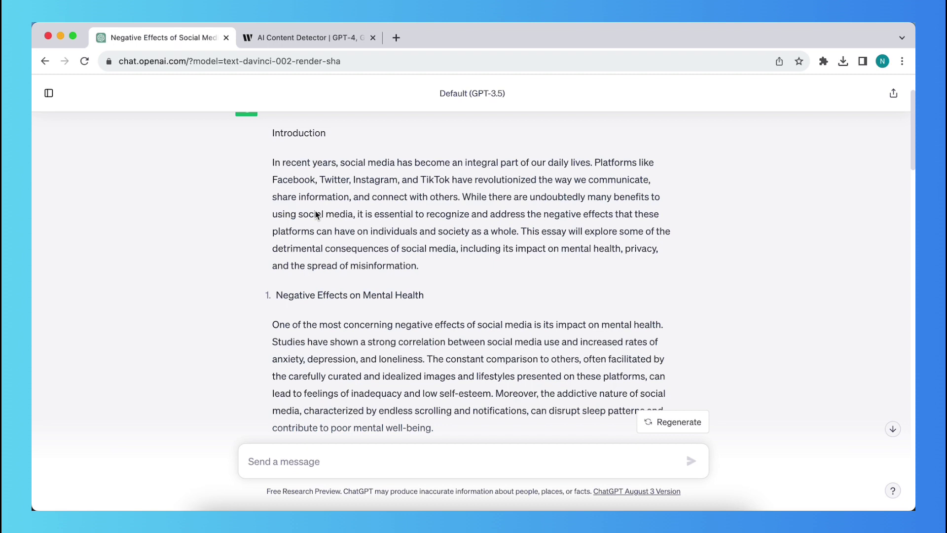
scroll(316, 211, "up", 3)
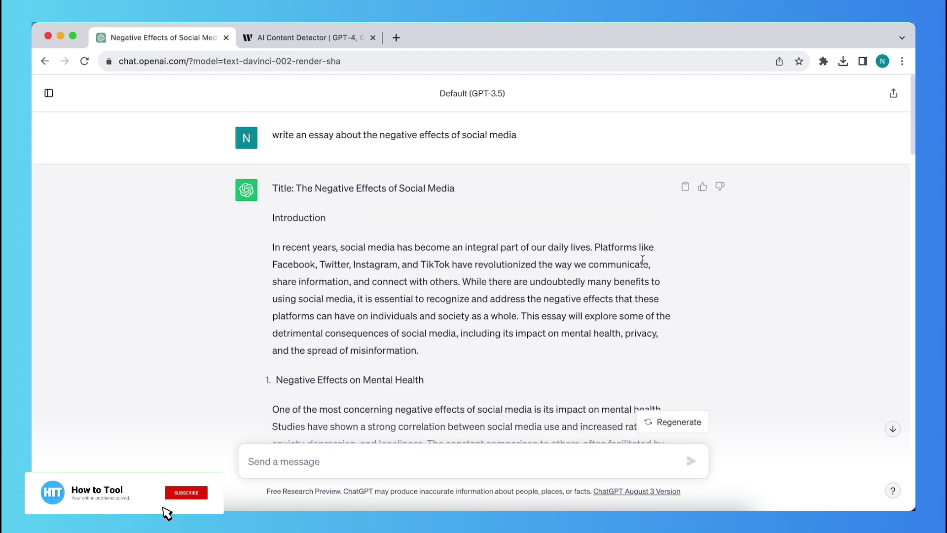